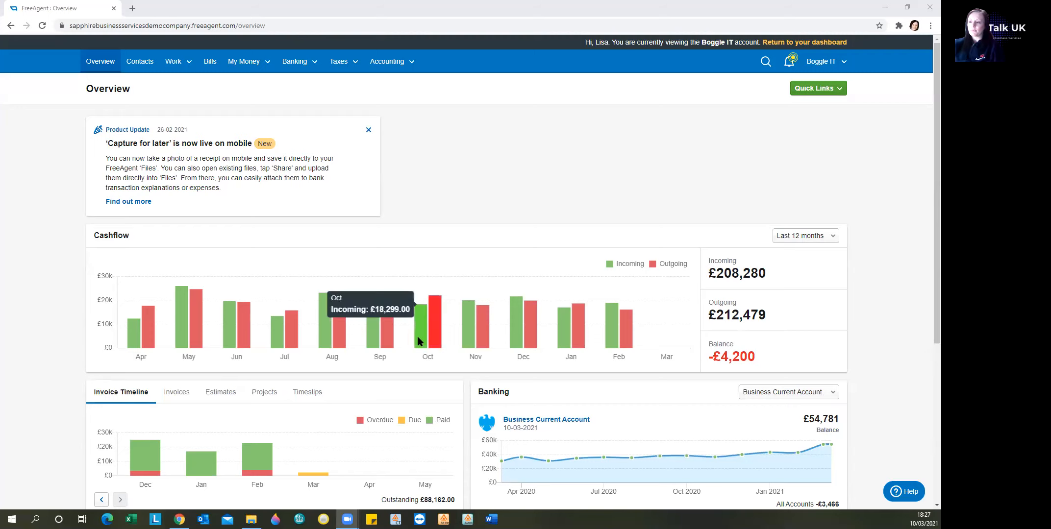
Open the Business Current Account from the banking section of the overview.
scroll(535, 294, down, 1)
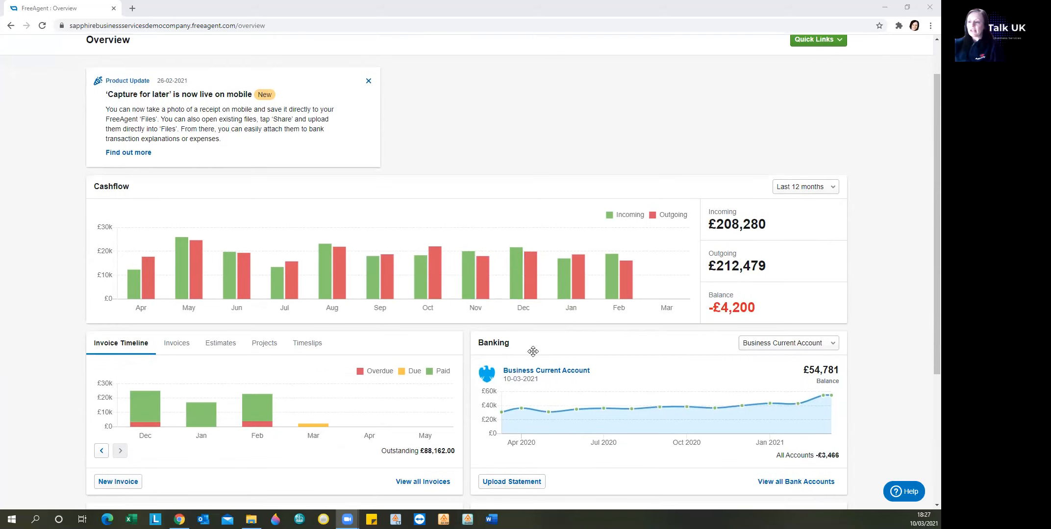
click(550, 373)
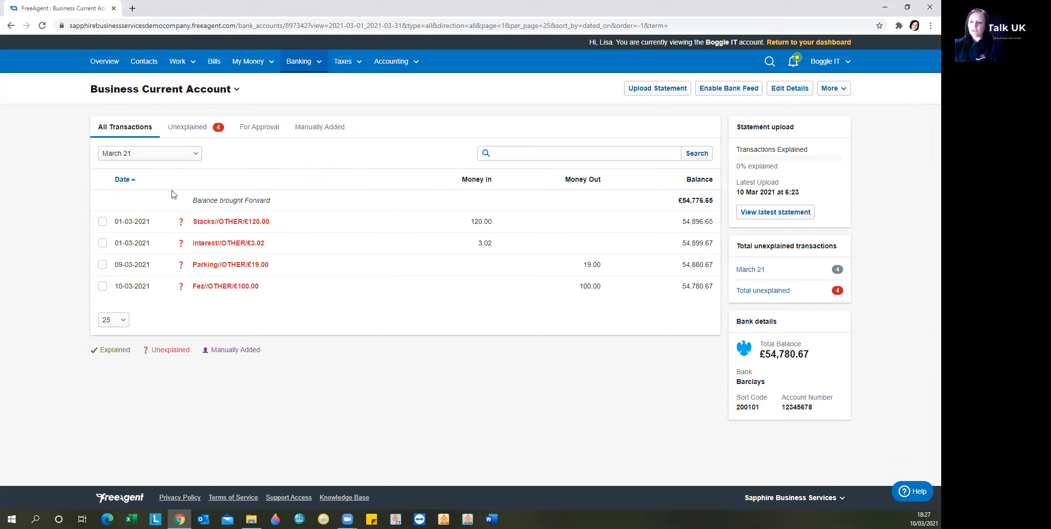
View the account's transactions for All Time Periods and return the period filter to March 21.
click(145, 158)
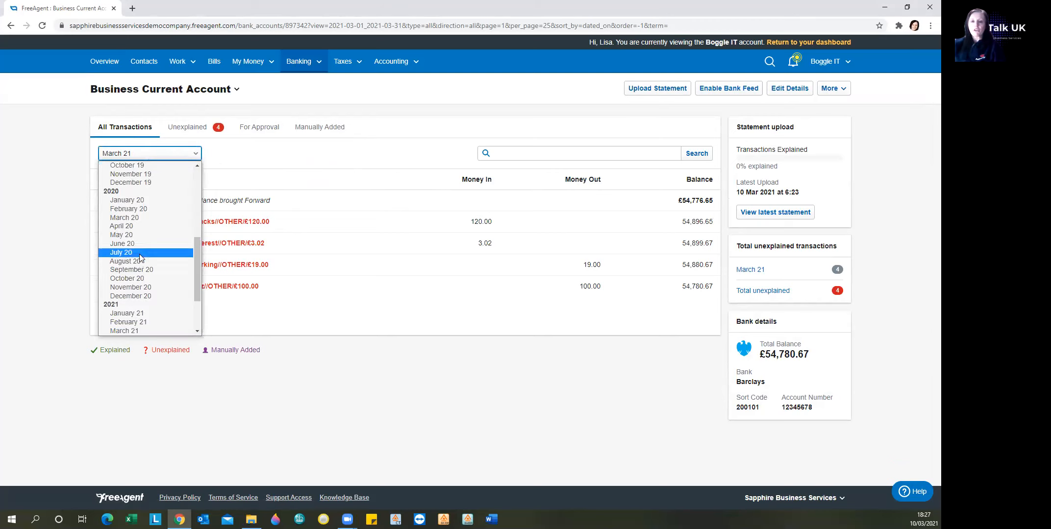
scroll(140, 260, down, 3)
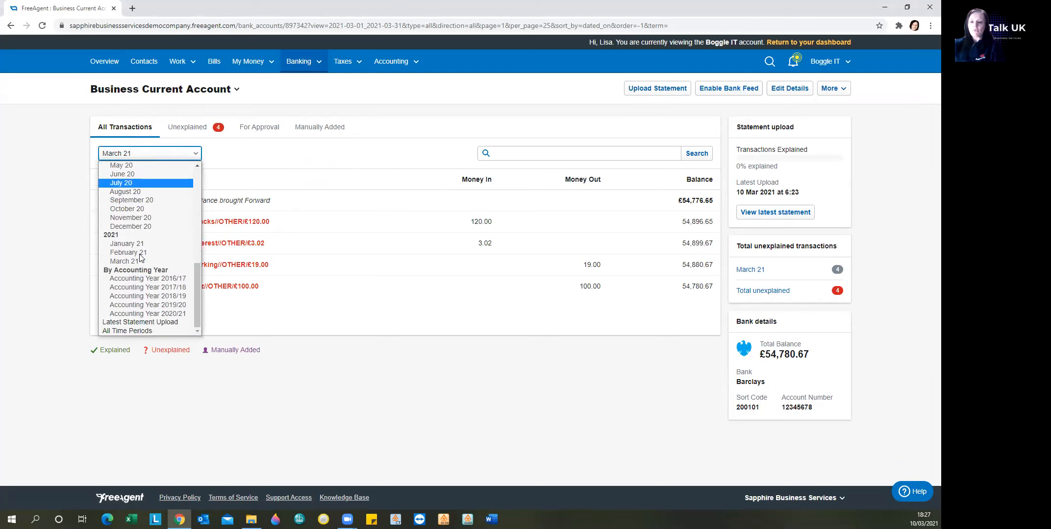
click(123, 332)
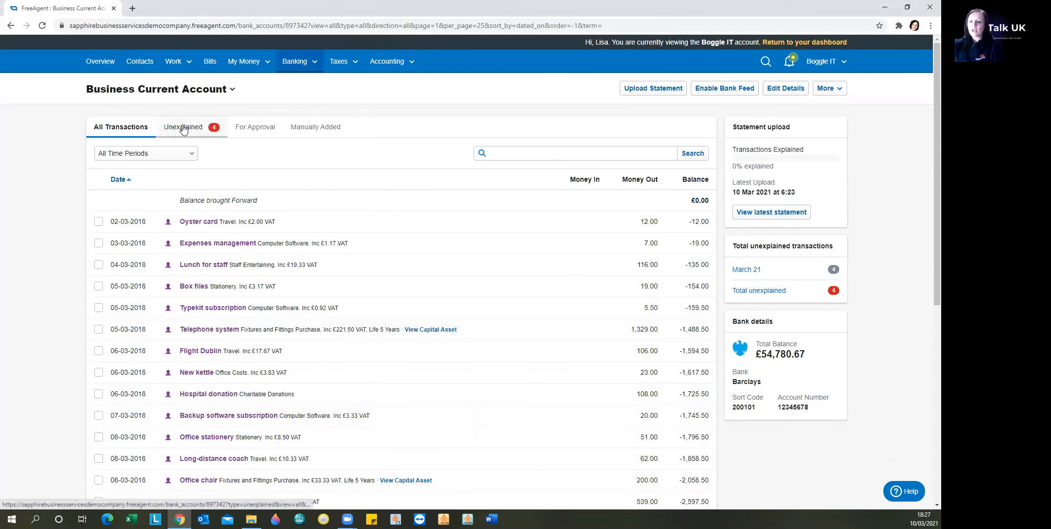
click(152, 155)
scroll(138, 218, up, 5)
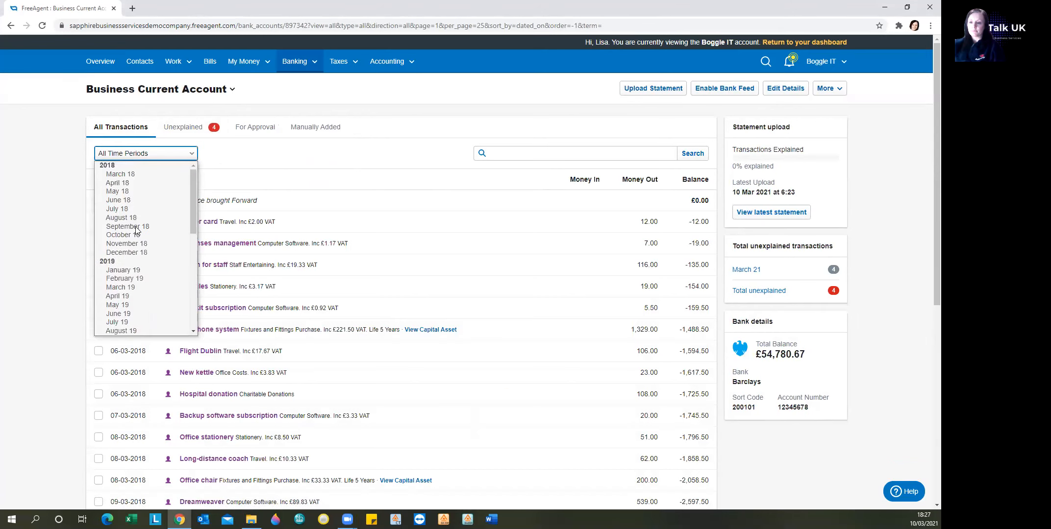
scroll(137, 230, down, 5)
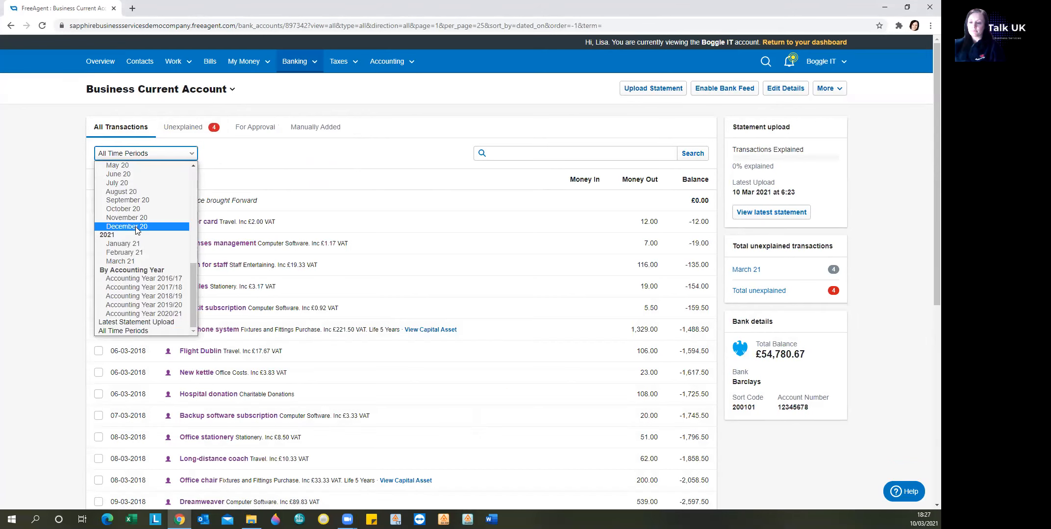
click(124, 263)
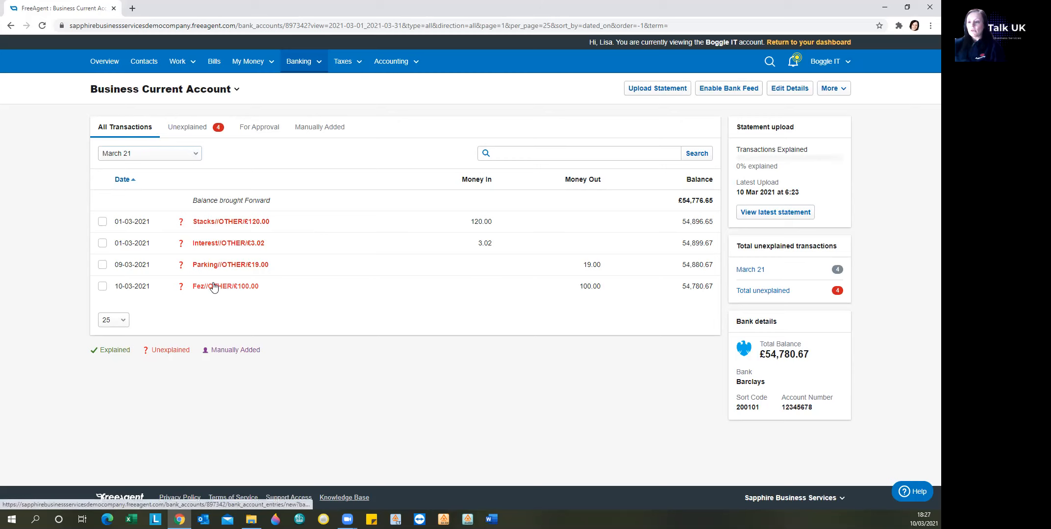
Explain the £120.00 Stacks transaction as an Invoice Receipt against invoice INV361 for Mad Stacks.
click(212, 223)
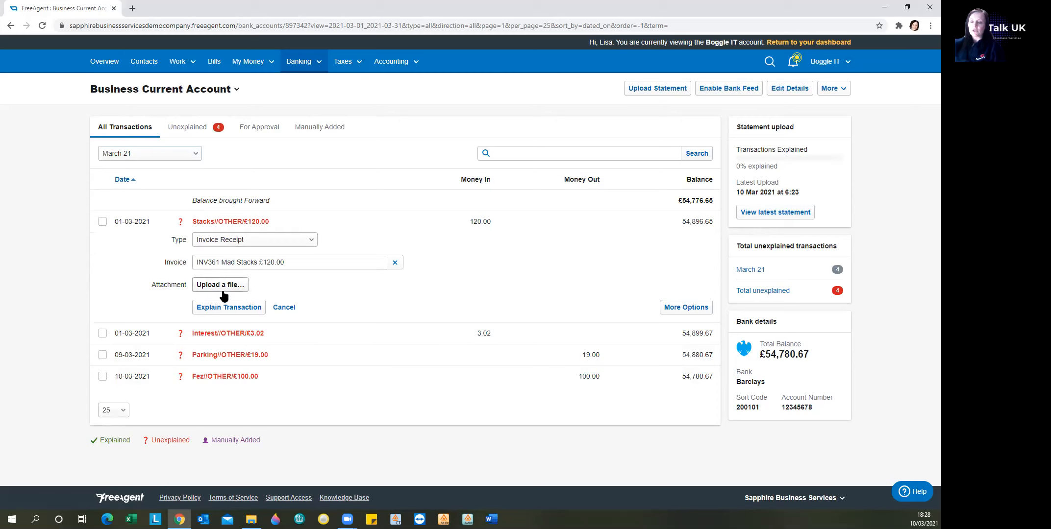
click(310, 240)
click(310, 240)
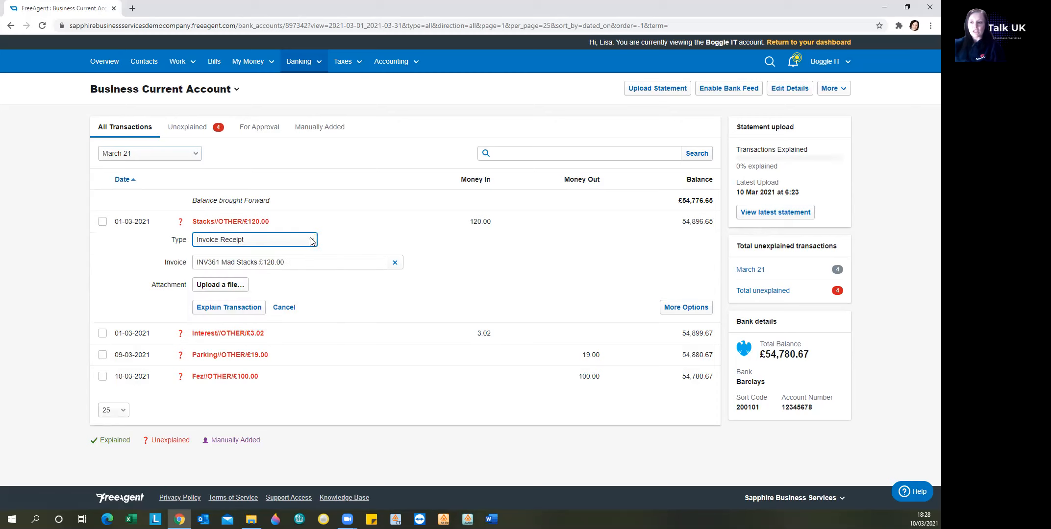
click(311, 264)
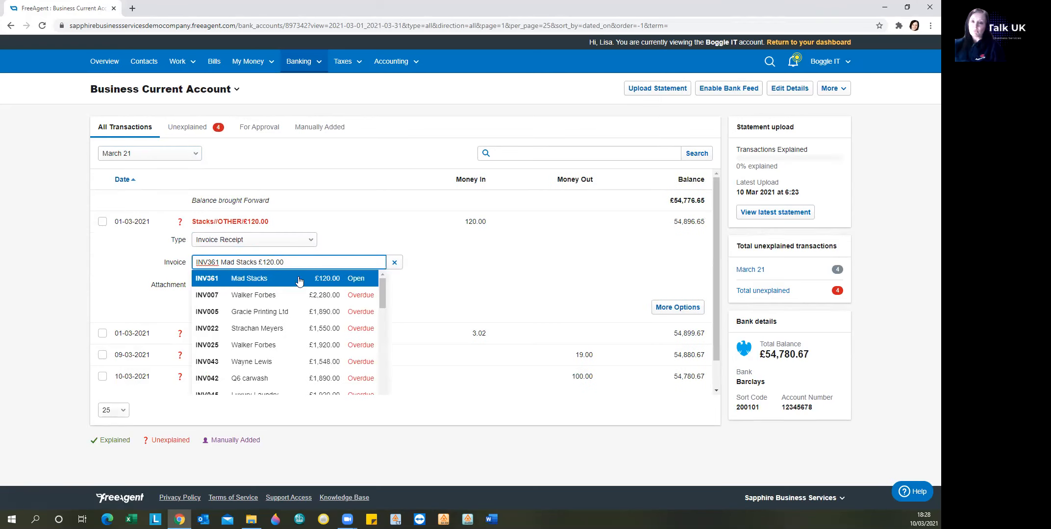
click(299, 281)
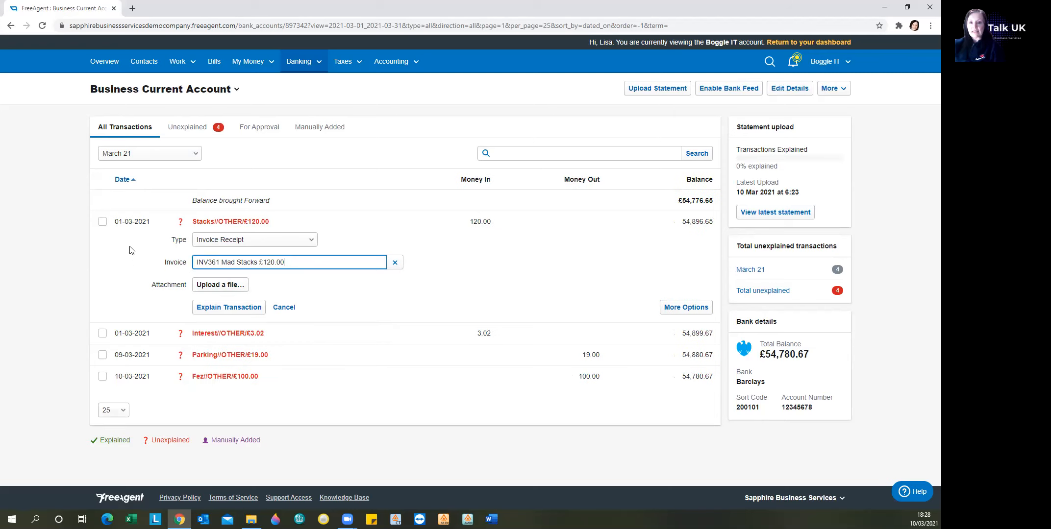
click(215, 307)
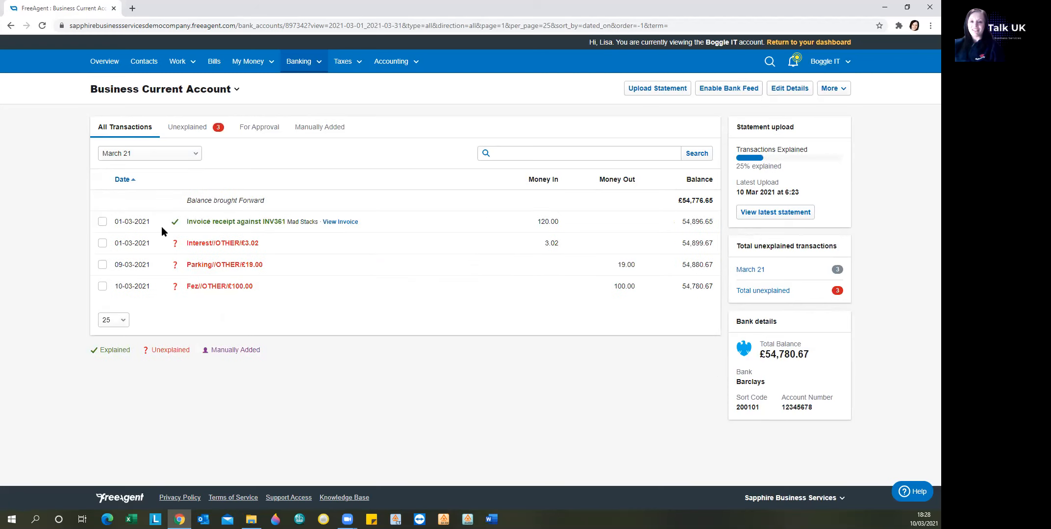
Explain the £3.02 Interest transaction as Other Money In with the category Interest Received.
click(201, 246)
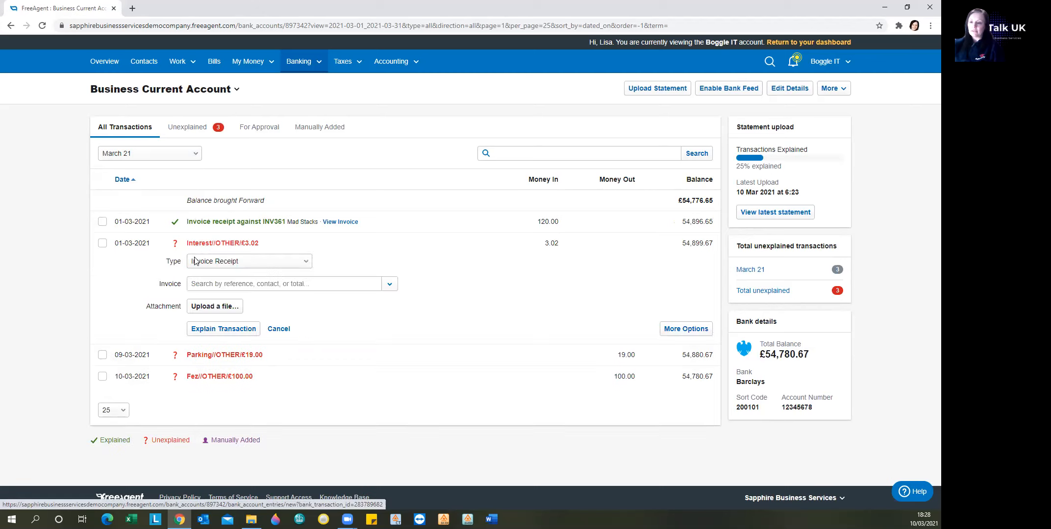
click(205, 263)
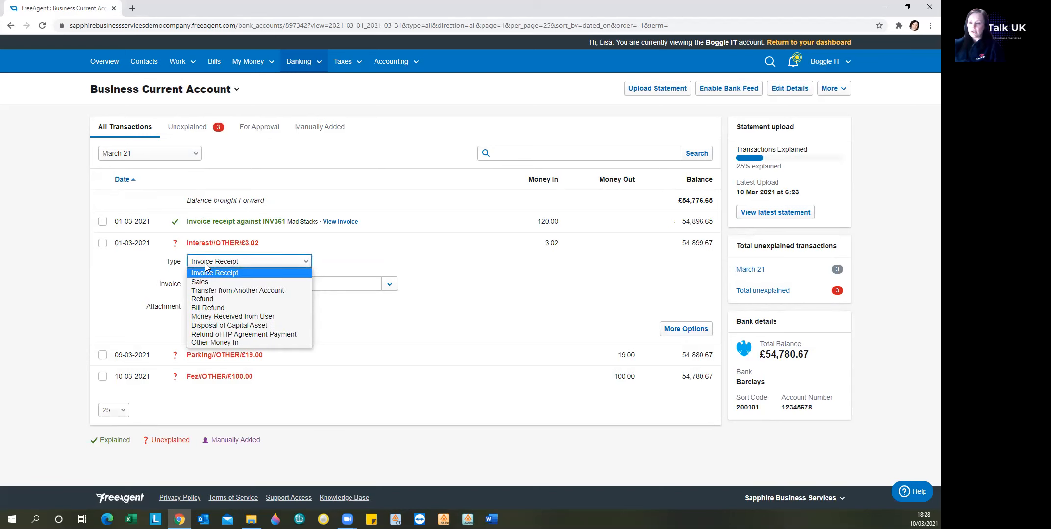
click(206, 343)
click(217, 285)
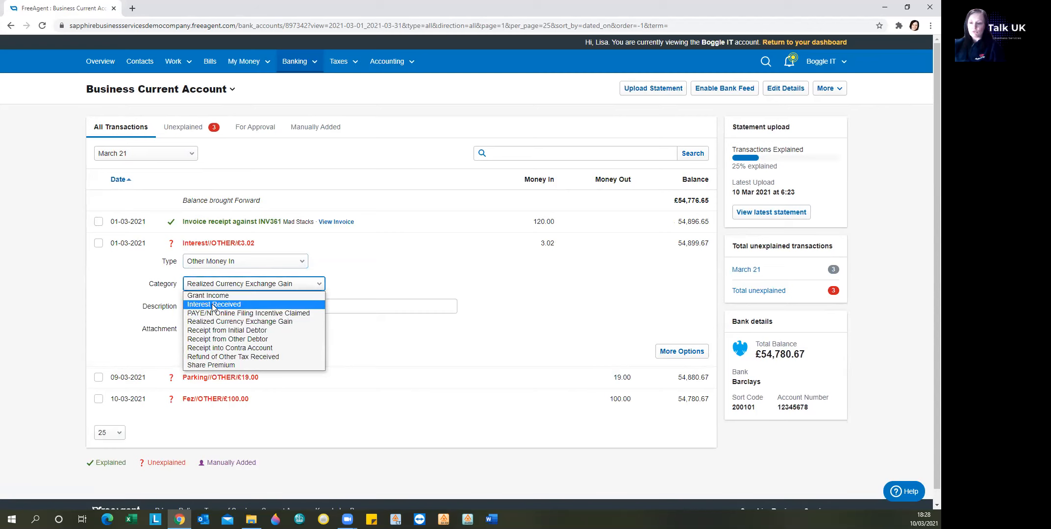
click(213, 305)
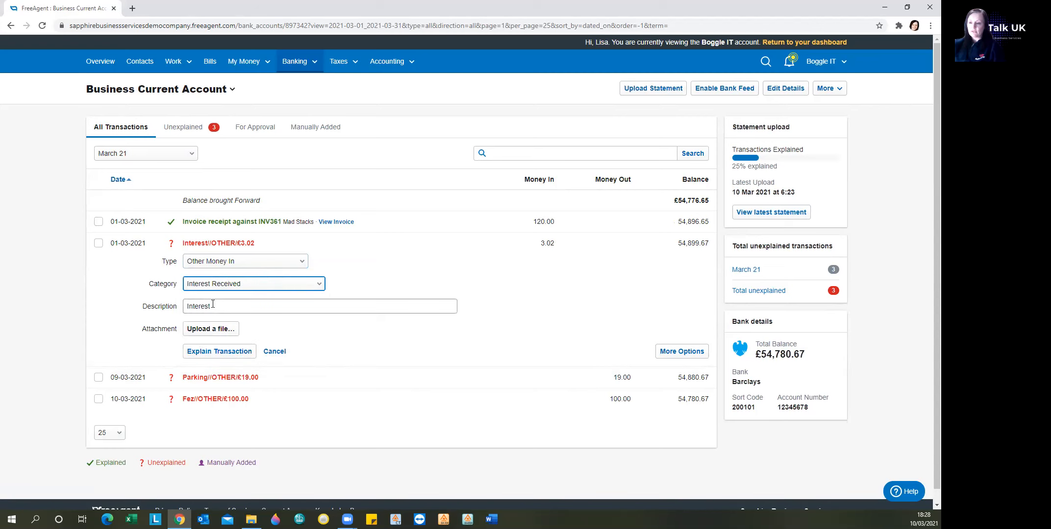
click(199, 352)
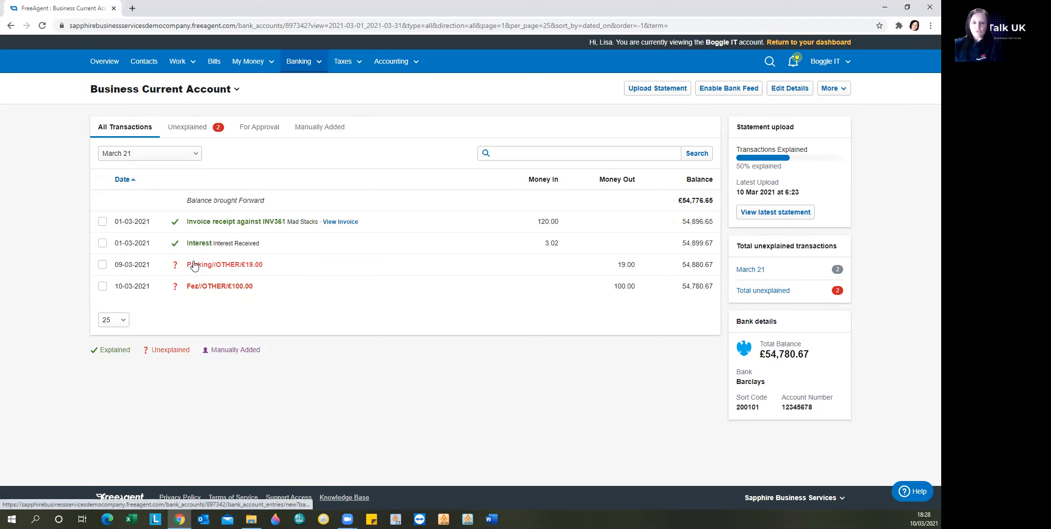
Explain the £19.00 Parking payment with the category Travel and 0% VAT.
click(221, 270)
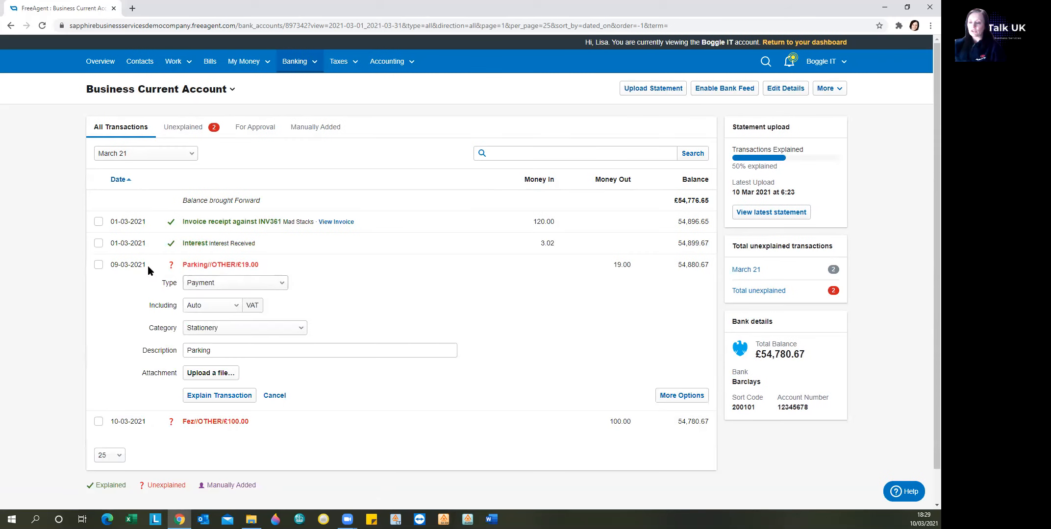
scroll(146, 319, down, 1)
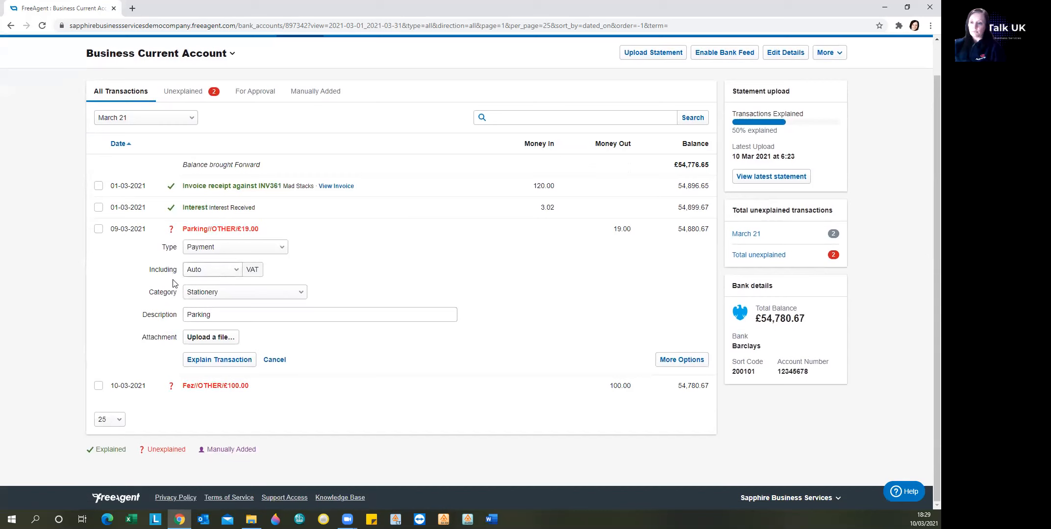
click(201, 297)
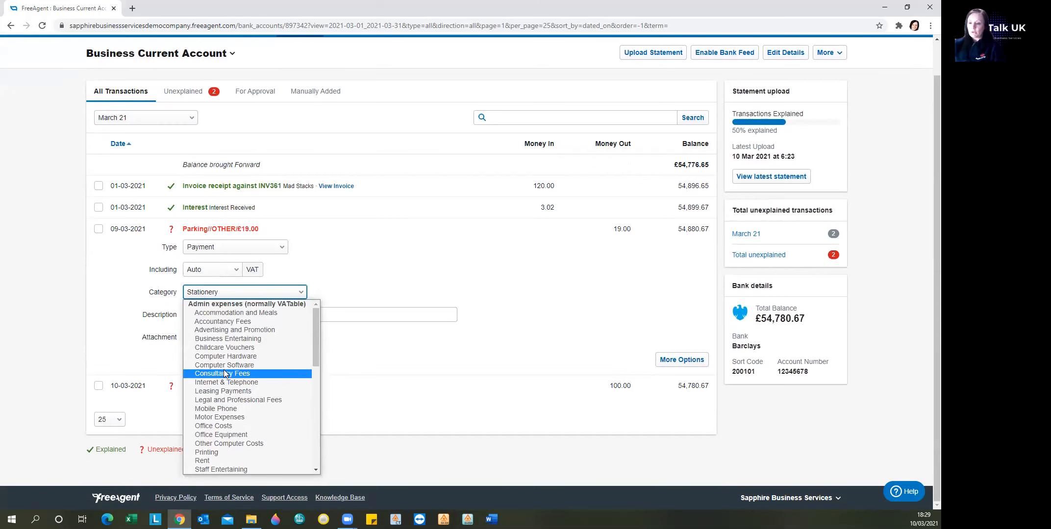
scroll(225, 374, down, 4)
scroll(225, 374, down, 4)
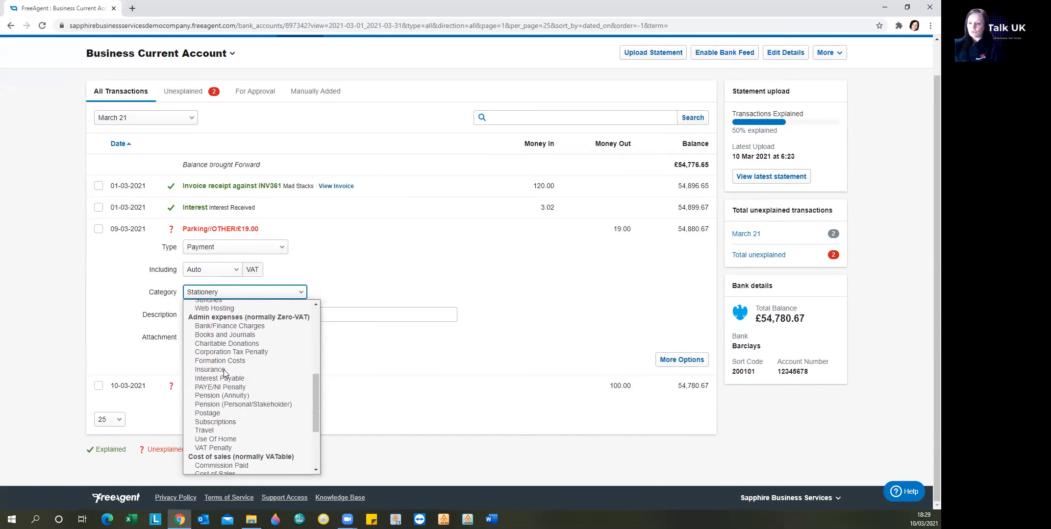
click(211, 435)
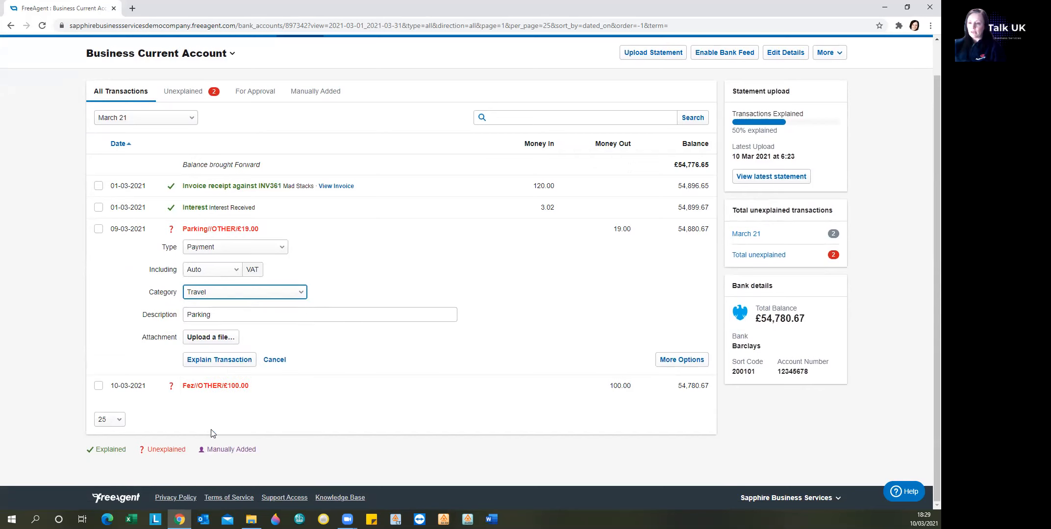
click(224, 273)
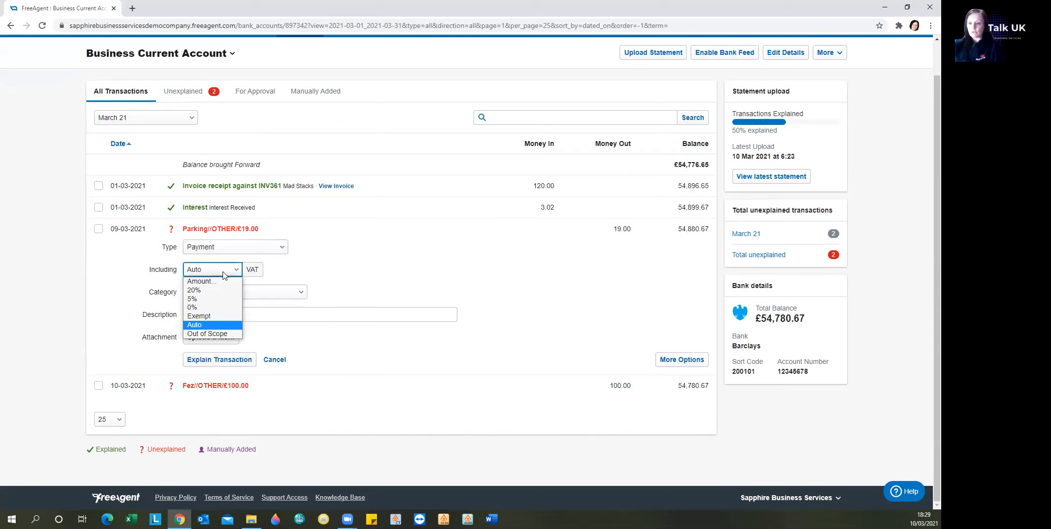
click(206, 307)
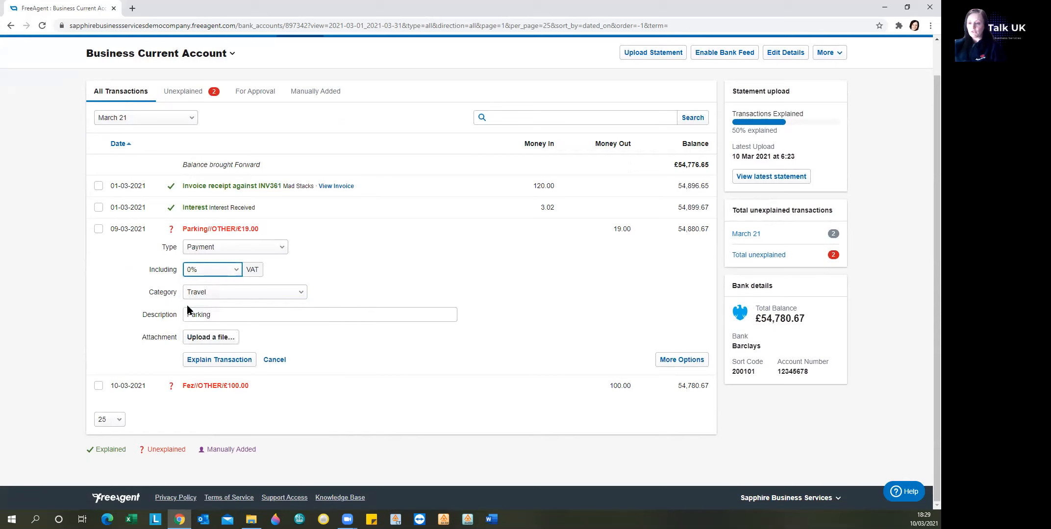
click(201, 361)
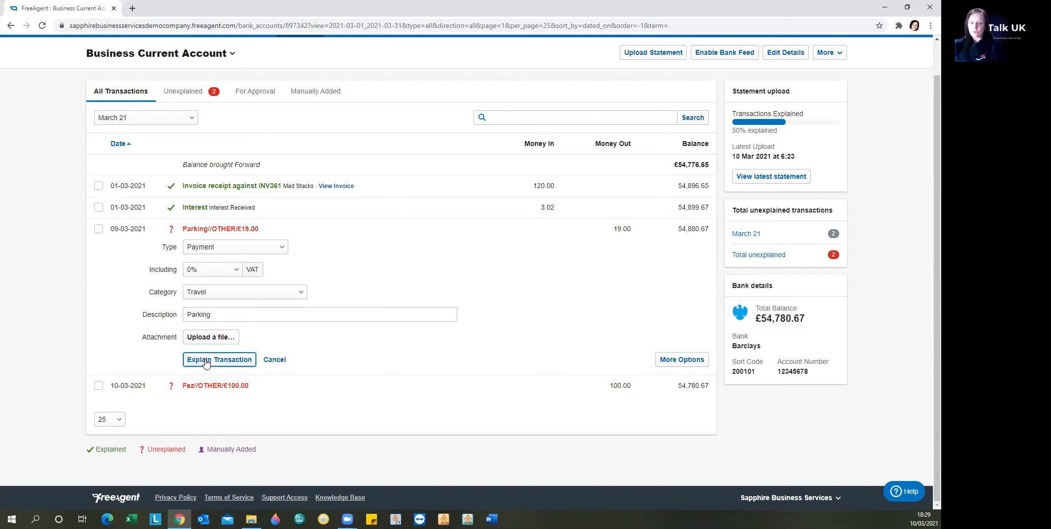
click(205, 361)
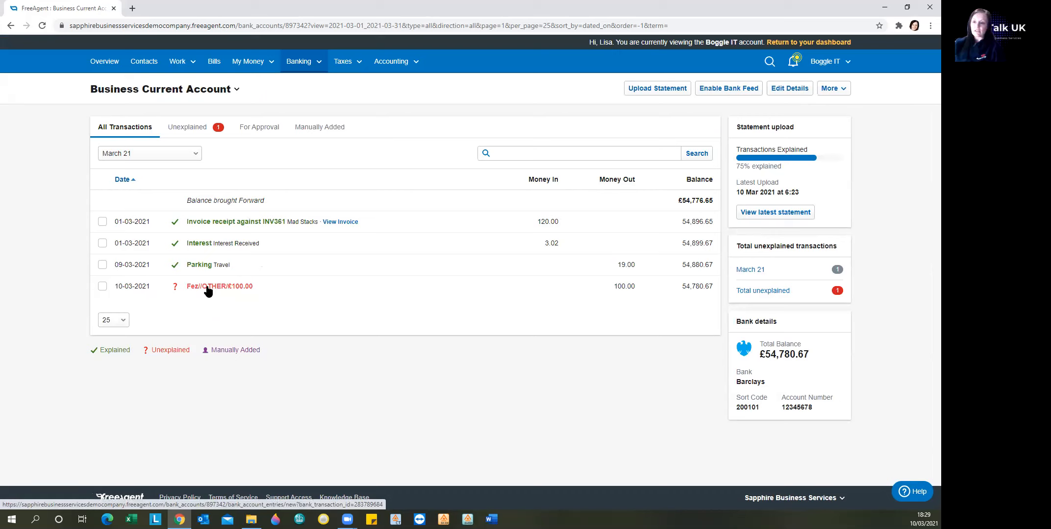
Explain the £100.00 Fez transaction as a Bill Payment against bill 123 from Fez Consulting Ltd.
click(206, 288)
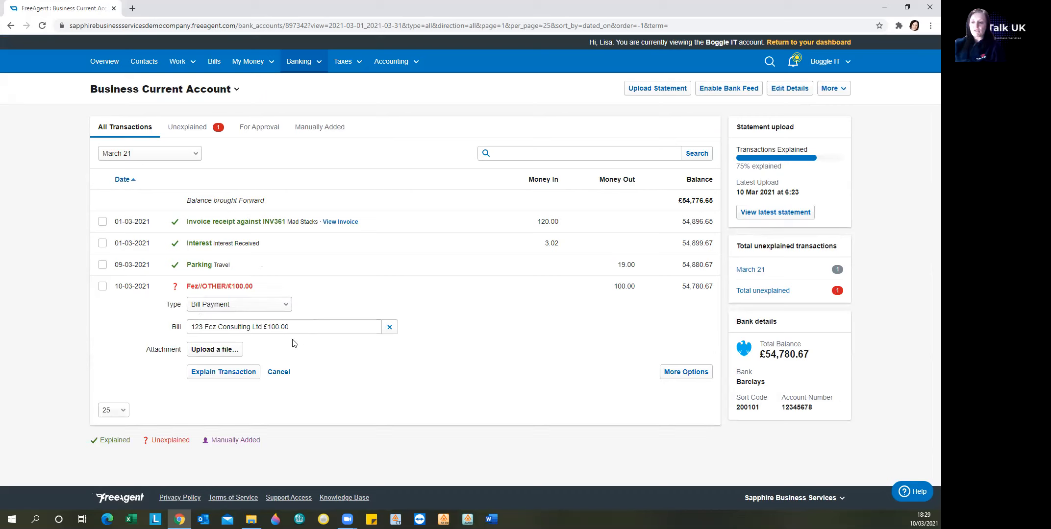
click(302, 328)
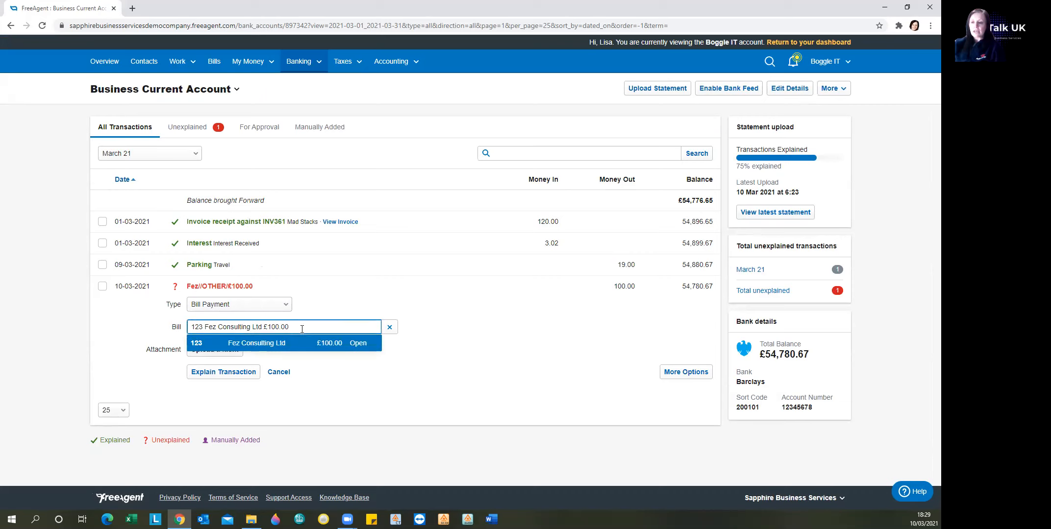
click(236, 346)
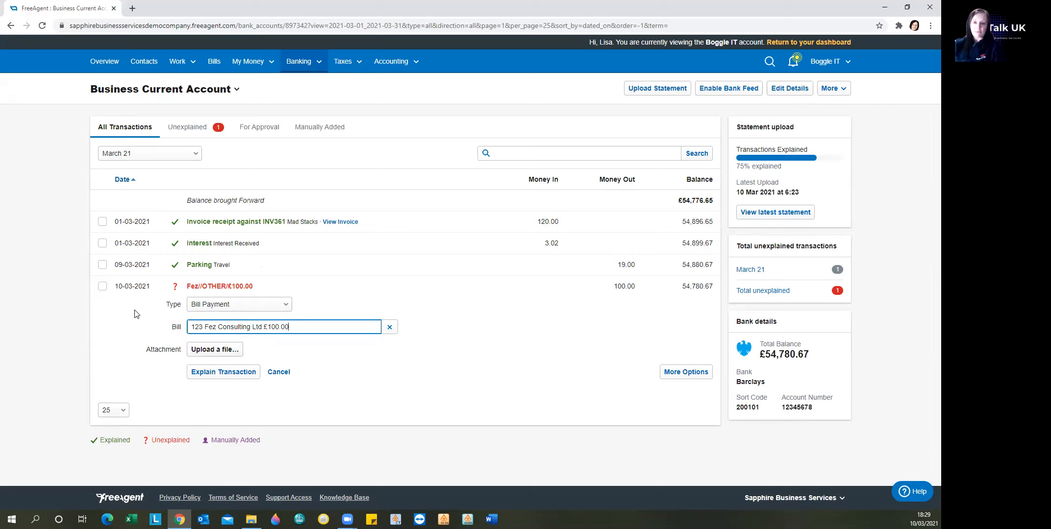
click(211, 372)
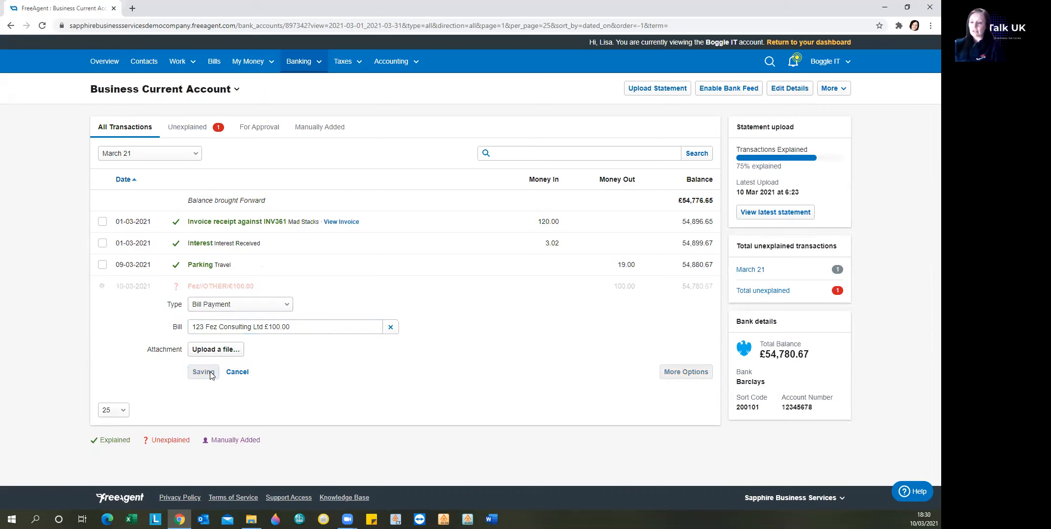